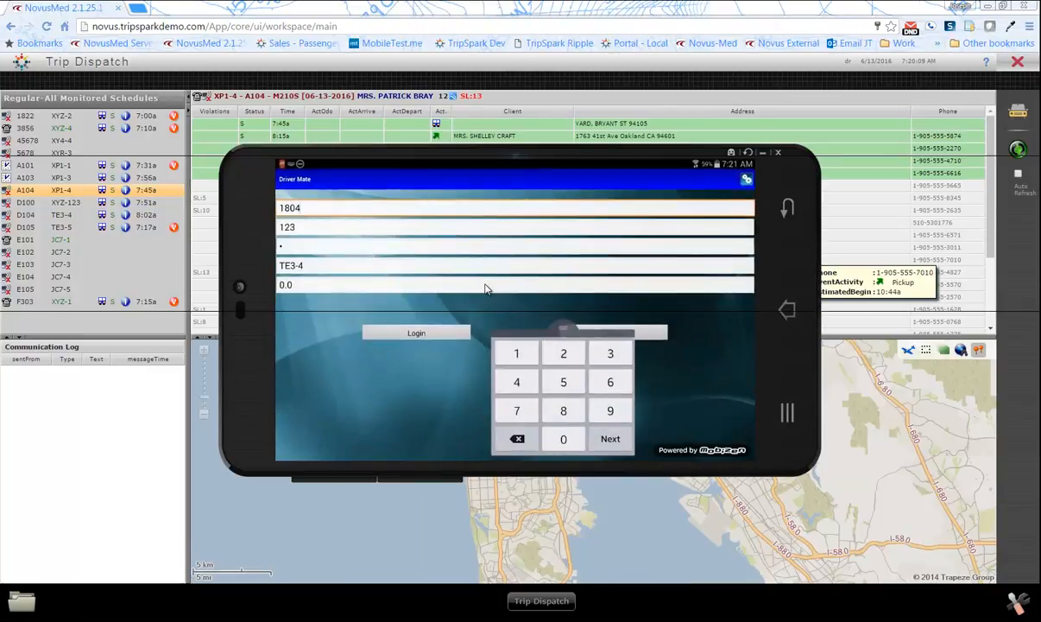
# Mark the seats, doors/windows/mirrors and lift lights items in the Driver Mate login checklist and submit it.
pyautogui.click(67, 477)
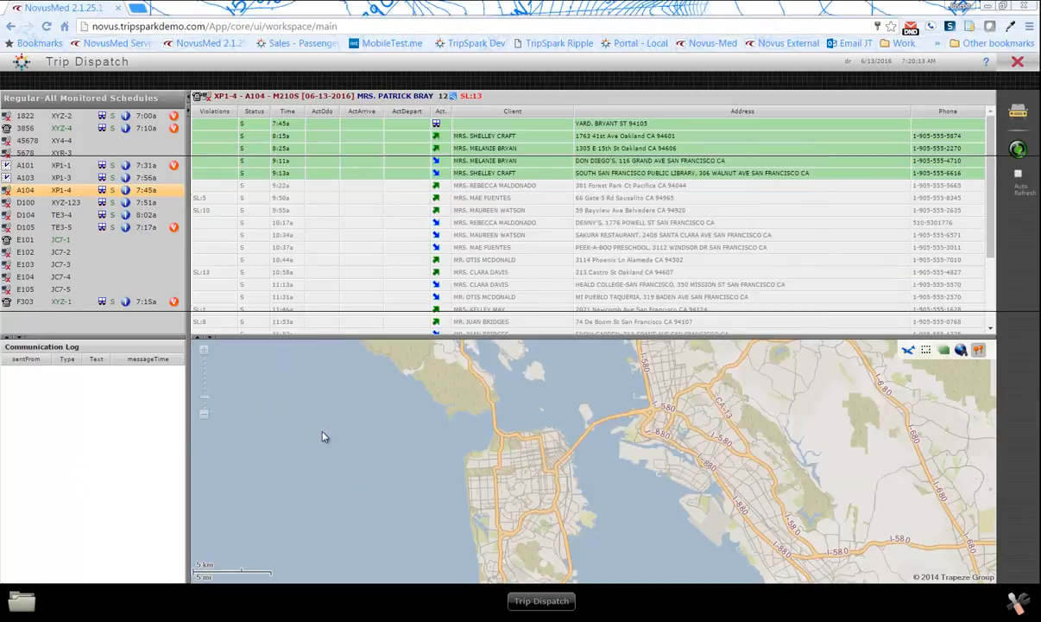
pyautogui.click(312, 620)
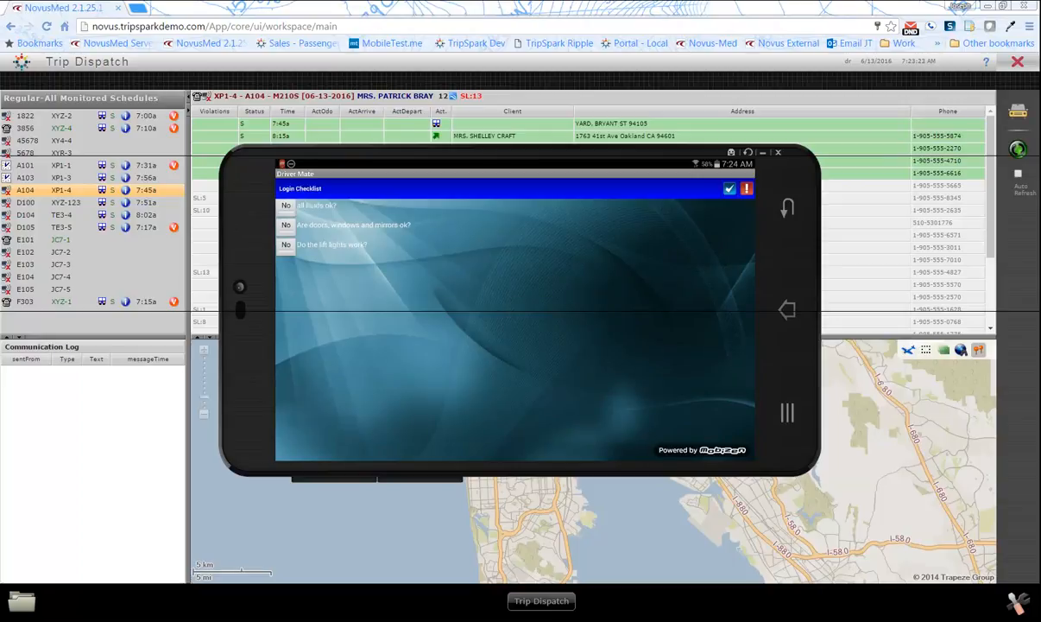
pyautogui.click(286, 206)
pyautogui.click(285, 225)
pyautogui.click(286, 245)
pyautogui.click(730, 188)
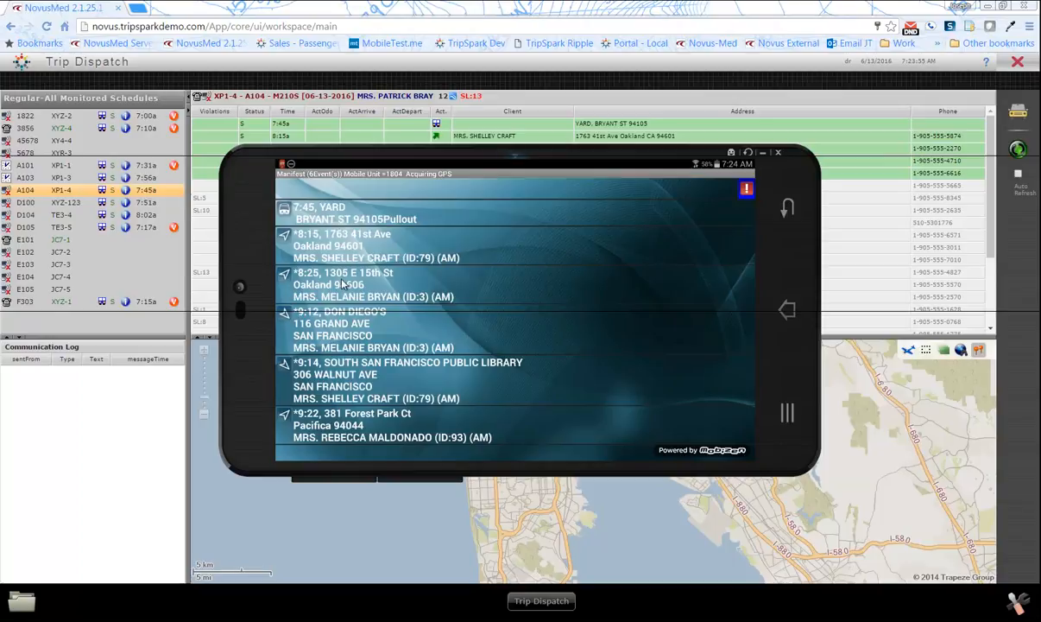
# Switch to Trip Dispatch, refresh the A104 run data and its communication log, and return to Driver Mate.
pyautogui.click(1014, 260)
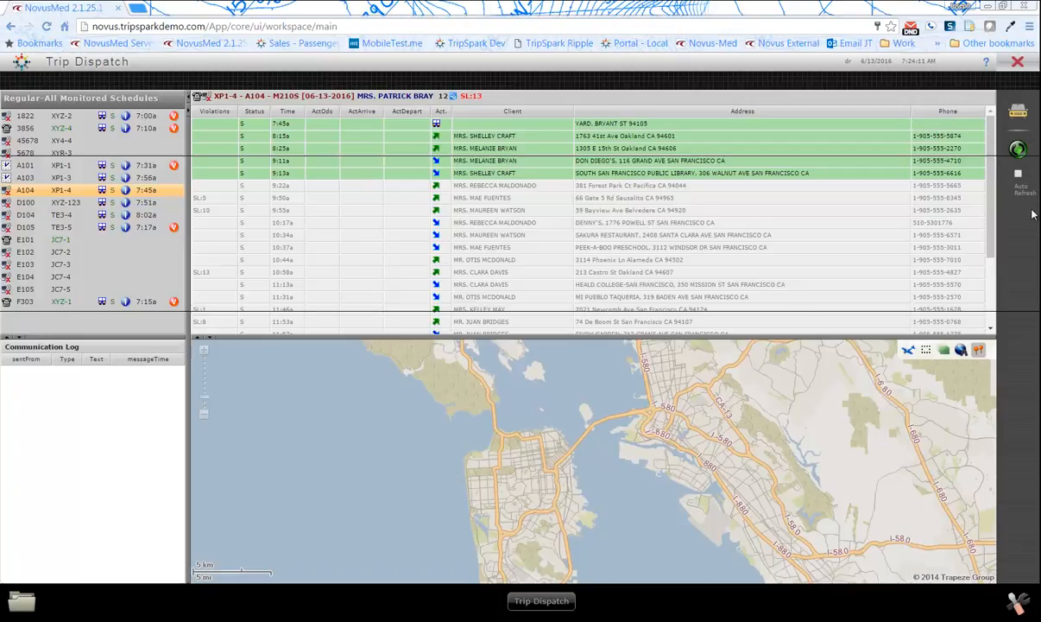
pyautogui.click(1019, 151)
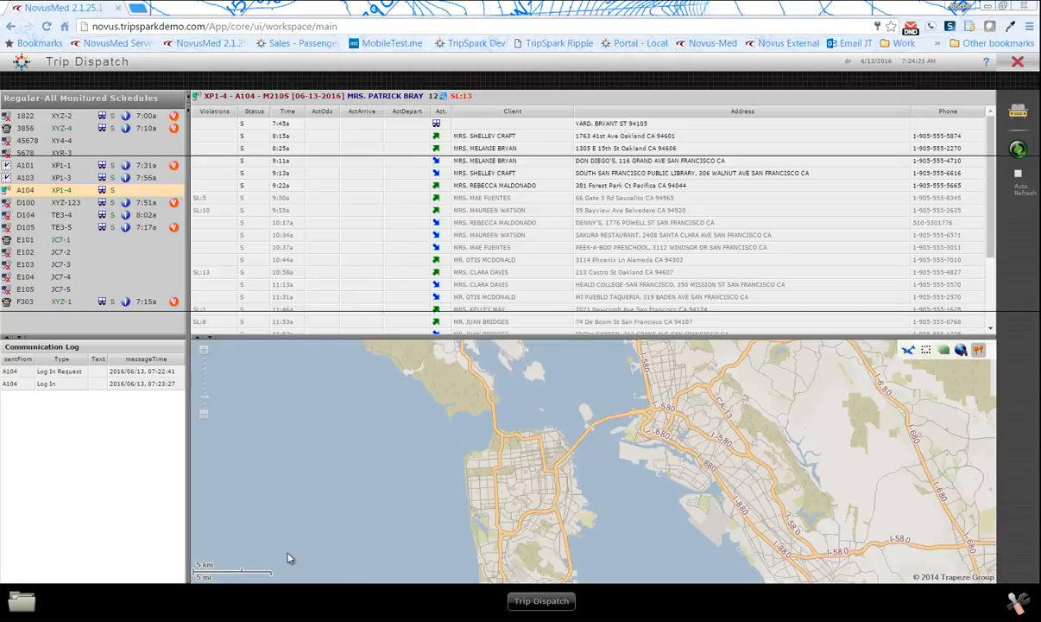
pyautogui.click(285, 619)
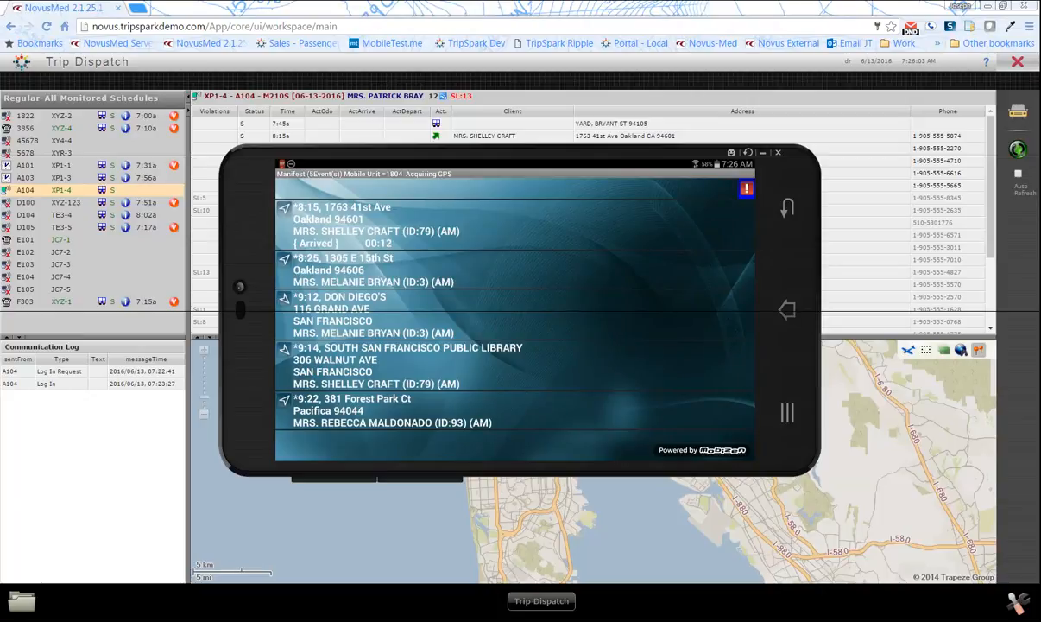
# Perform the arrived 8:15 pickup on the Driver Mate manifest, keeping the offered fare details for one passenger.
pyautogui.click(414, 226)
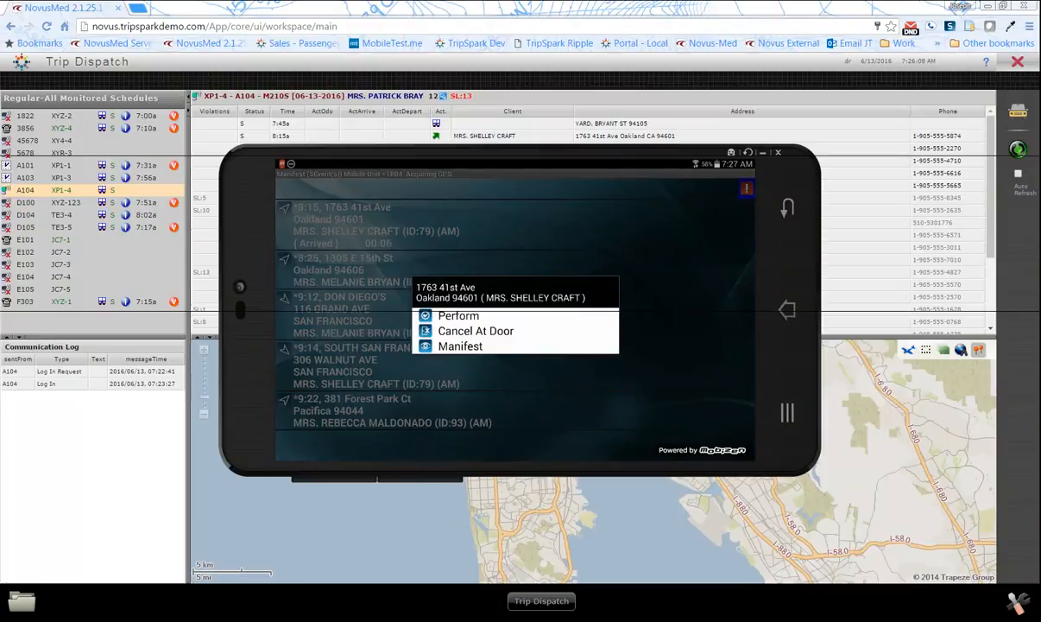
pyautogui.click(458, 316)
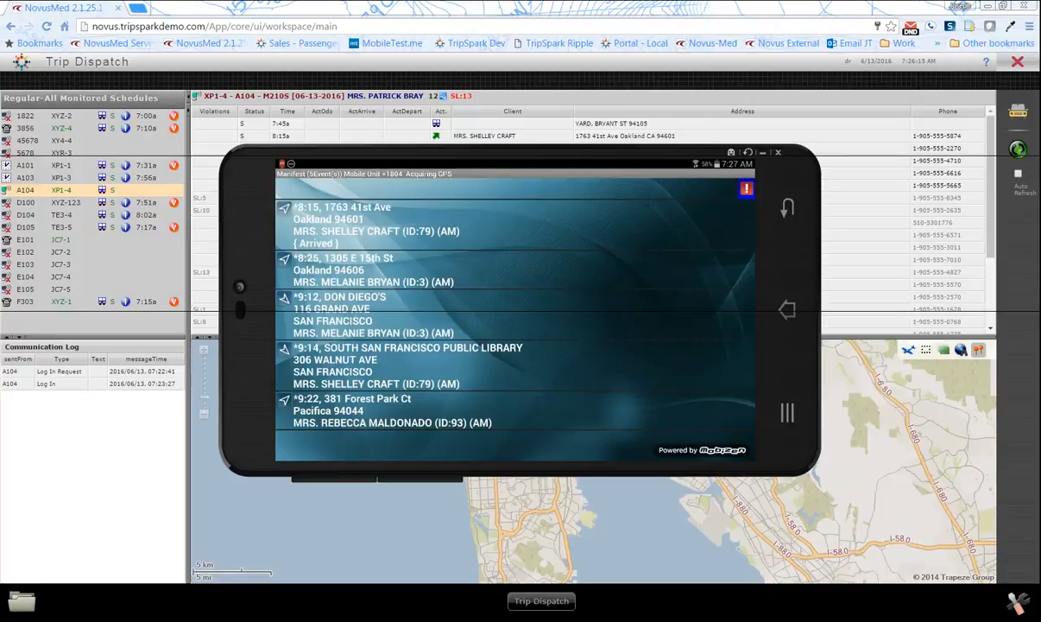
pyautogui.click(415, 225)
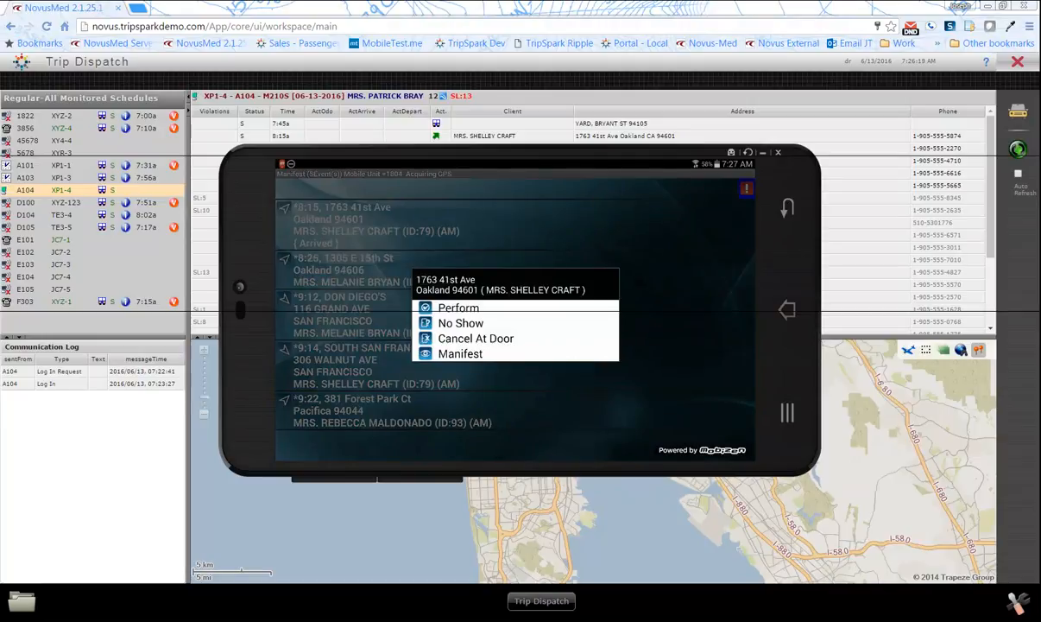
pyautogui.click(459, 309)
pyautogui.click(414, 225)
pyautogui.click(462, 307)
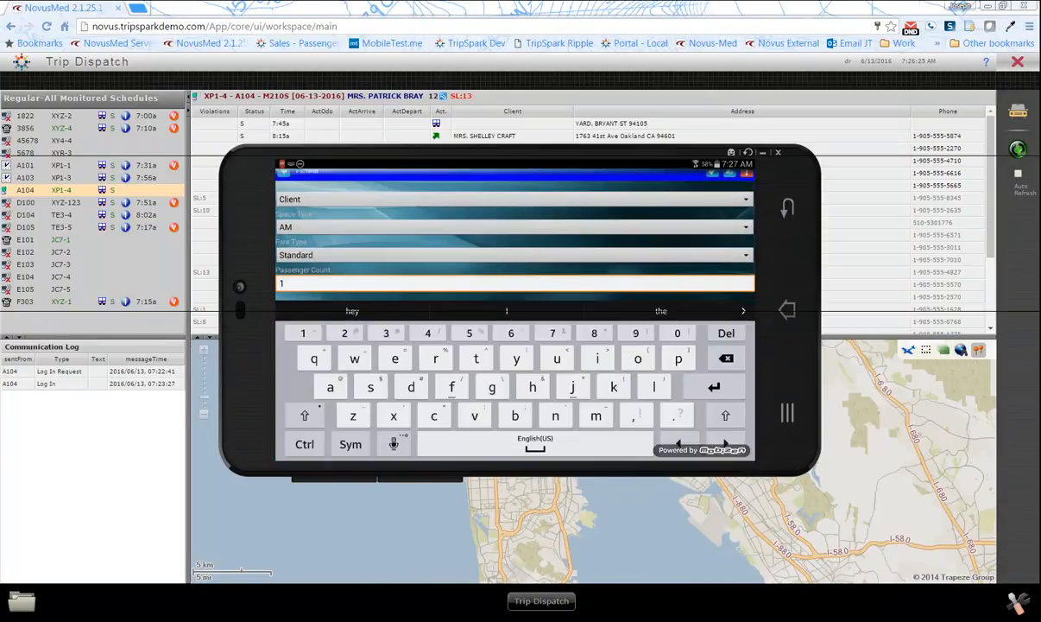
pyautogui.press('Escape')
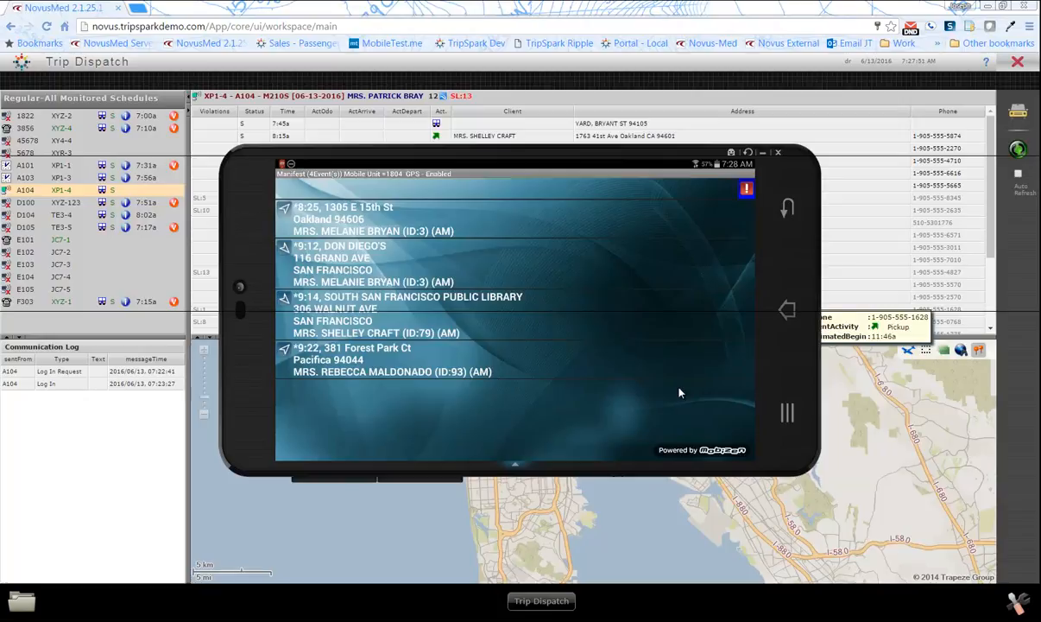
# In Trip Dispatch, cancel the 8:25 pickup booking on run XP1-4 with the comment "123", and return to the Driver Mate manifest.
pyautogui.click(145, 429)
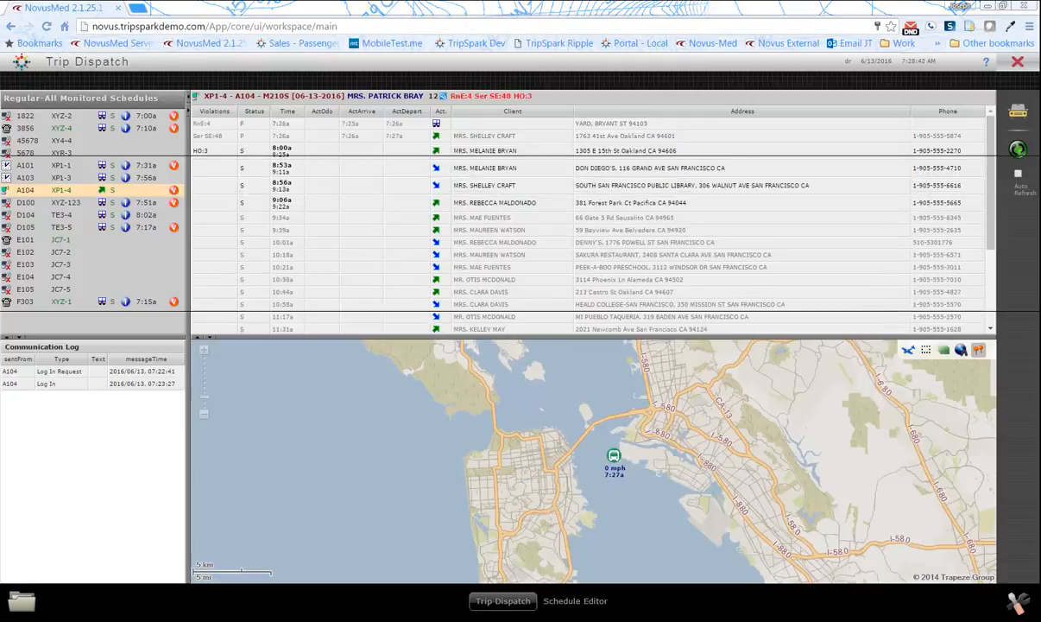
pyautogui.click(341, 157)
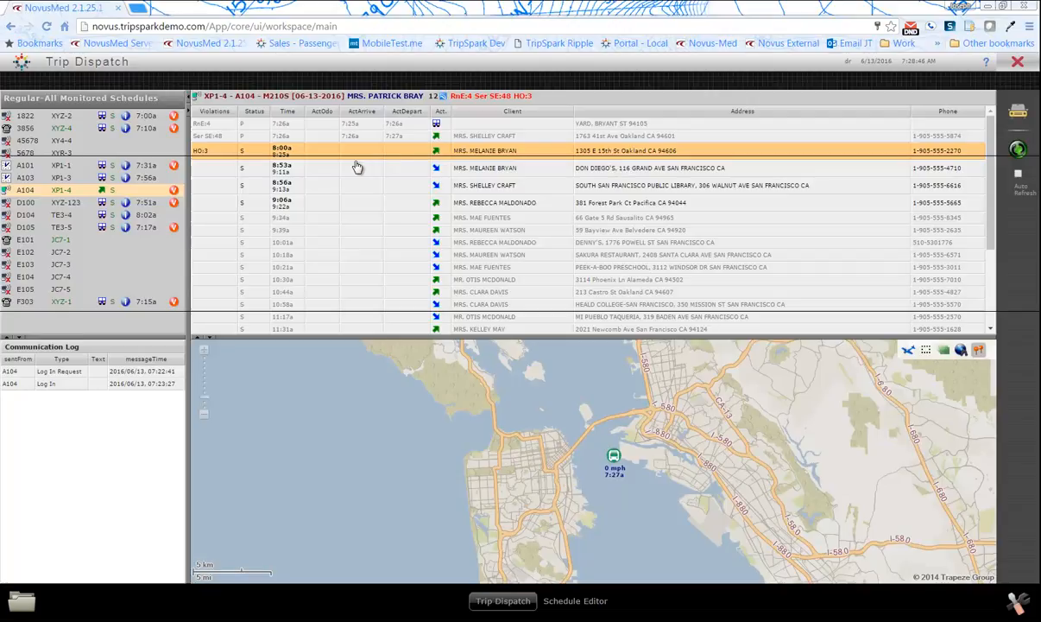
pyautogui.moveTo(337, 159)
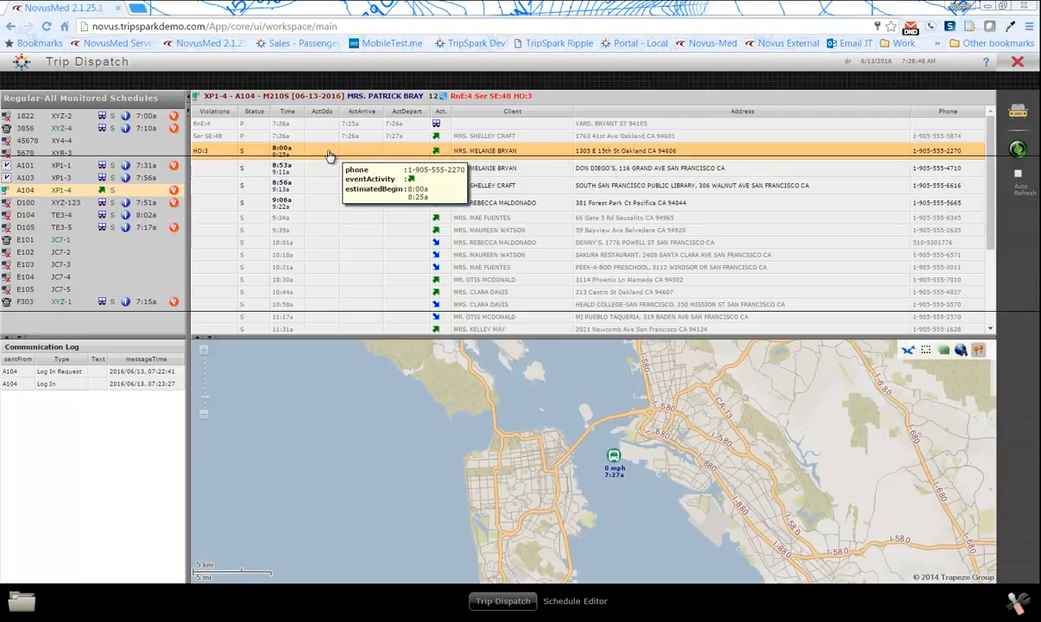
pyautogui.rightClick(337, 155)
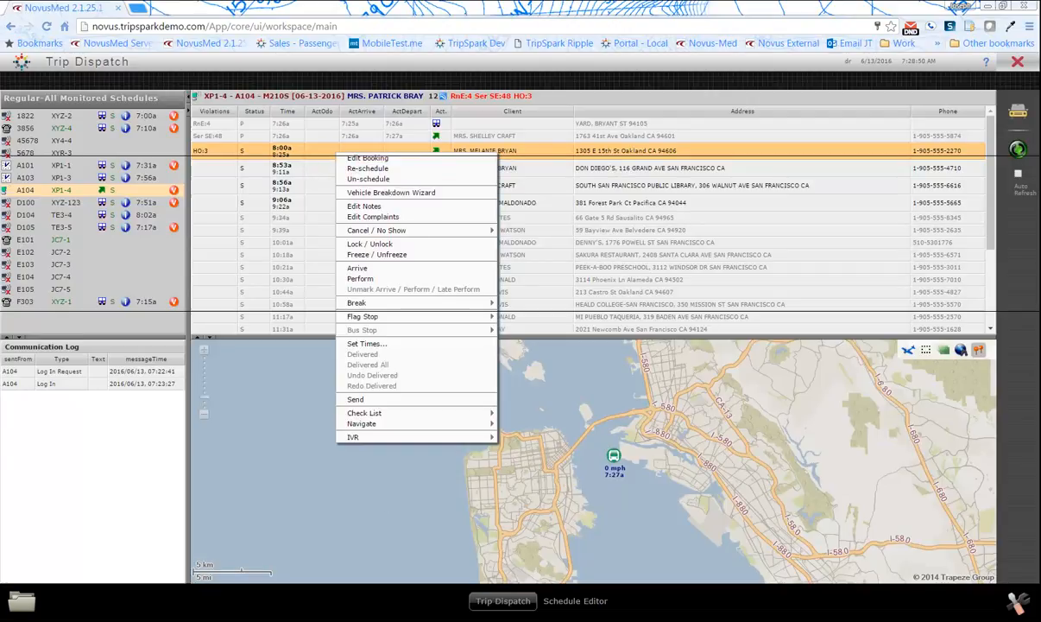
pyautogui.moveTo(400, 233)
pyautogui.click(531, 251)
pyautogui.write('sdf')
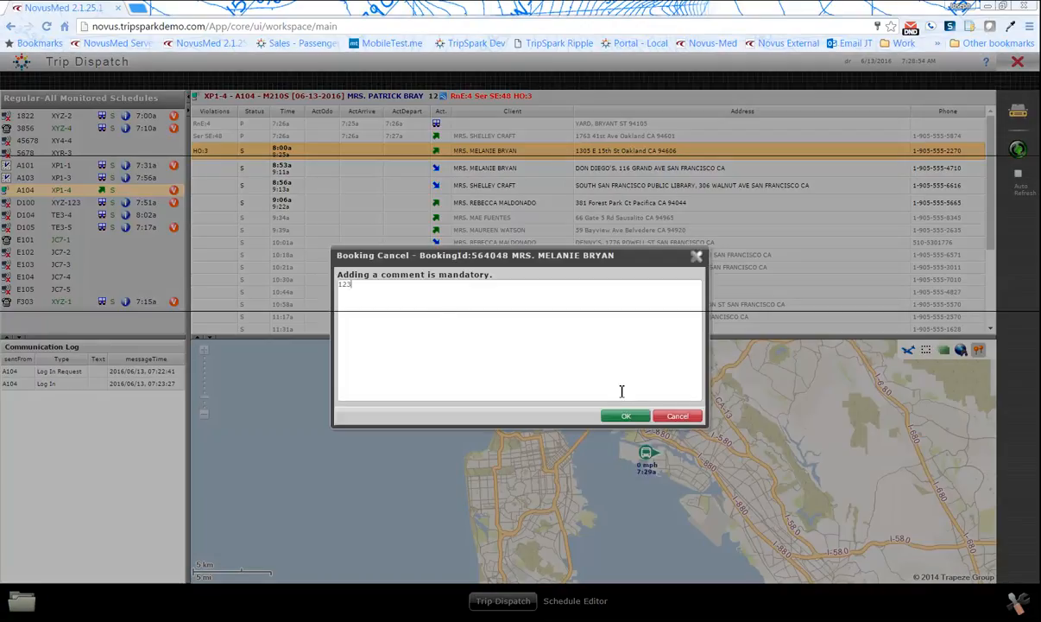
pyautogui.click(628, 417)
pyautogui.click(309, 619)
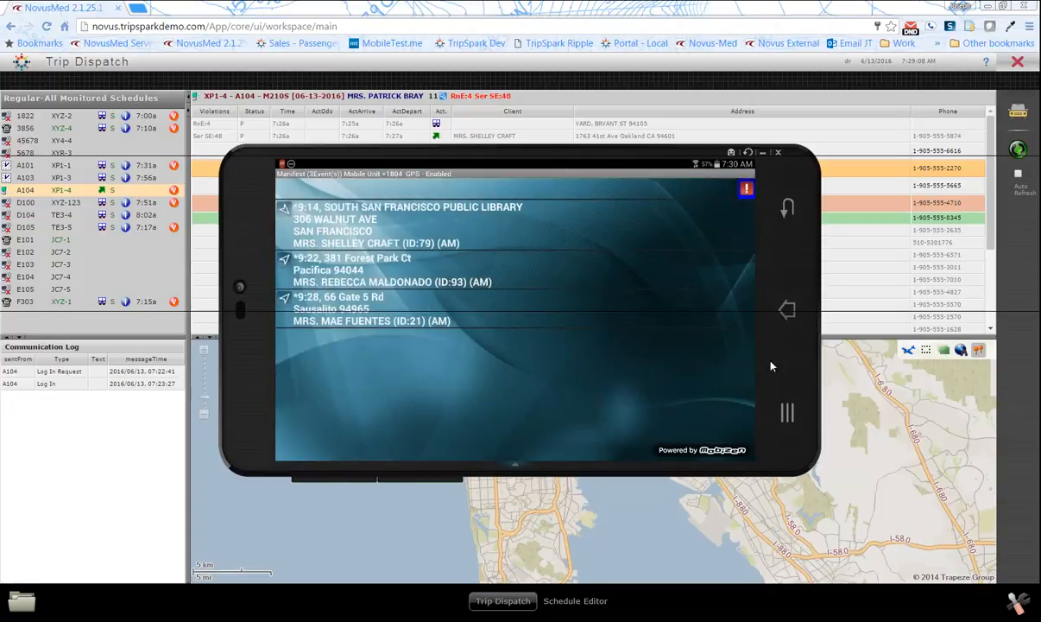
# Send the "Call Base ASAP" message to vehicle A104 from Trip Dispatch and answer from Driver Mate with "Running Late 5 mins".
pyautogui.click(1028, 272)
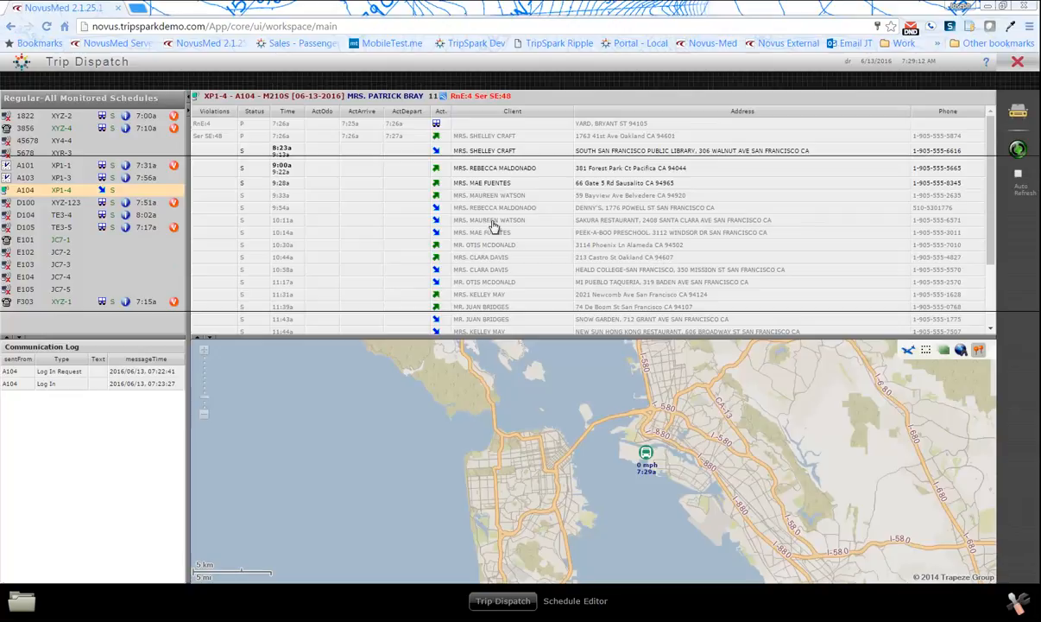
pyautogui.moveTo(530, 194)
pyautogui.hotkey('alt', 'Tab')
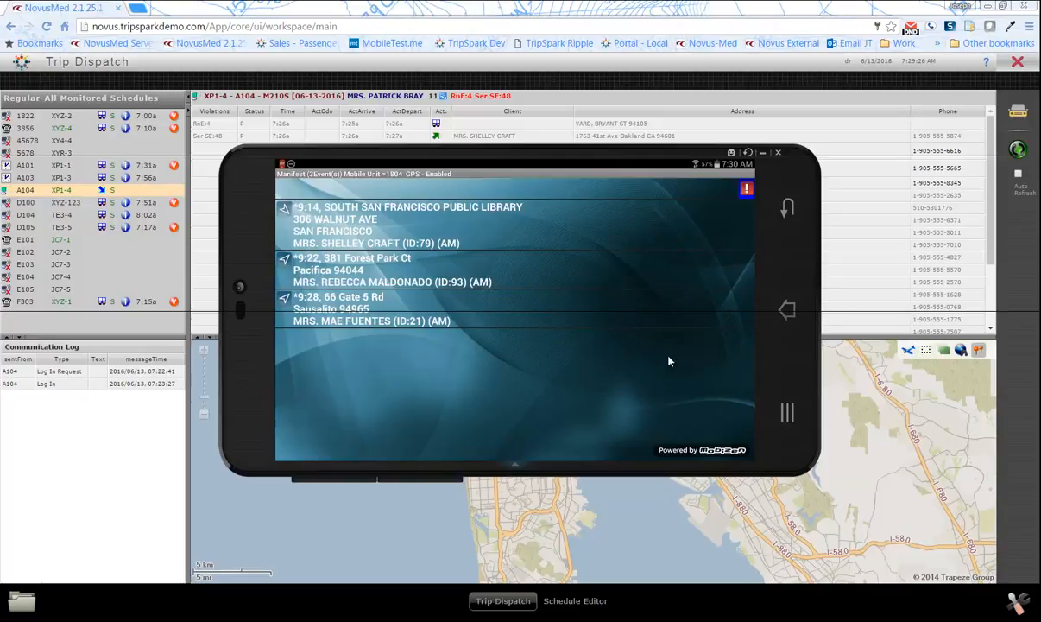
pyautogui.rightClick(42, 190)
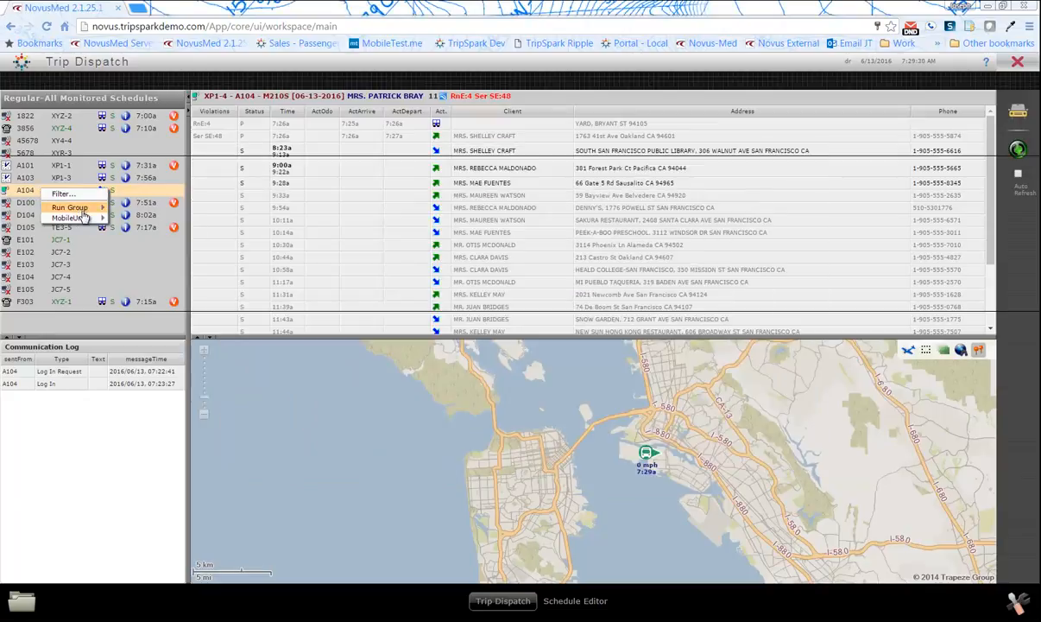
pyautogui.moveTo(83, 218)
pyautogui.moveTo(158, 220)
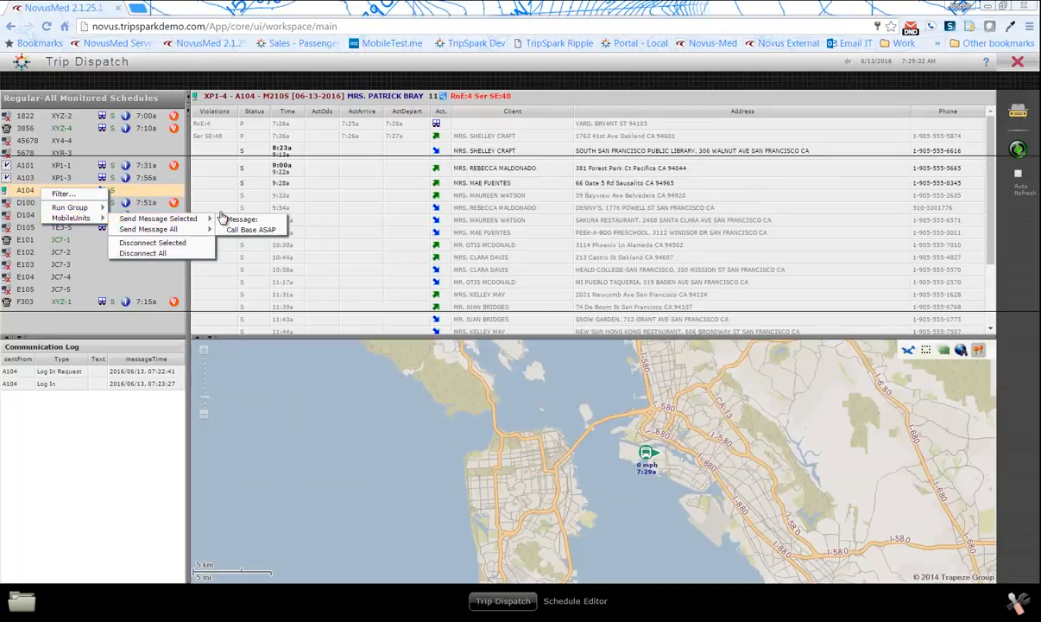
pyautogui.click(238, 229)
pyautogui.click(560, 414)
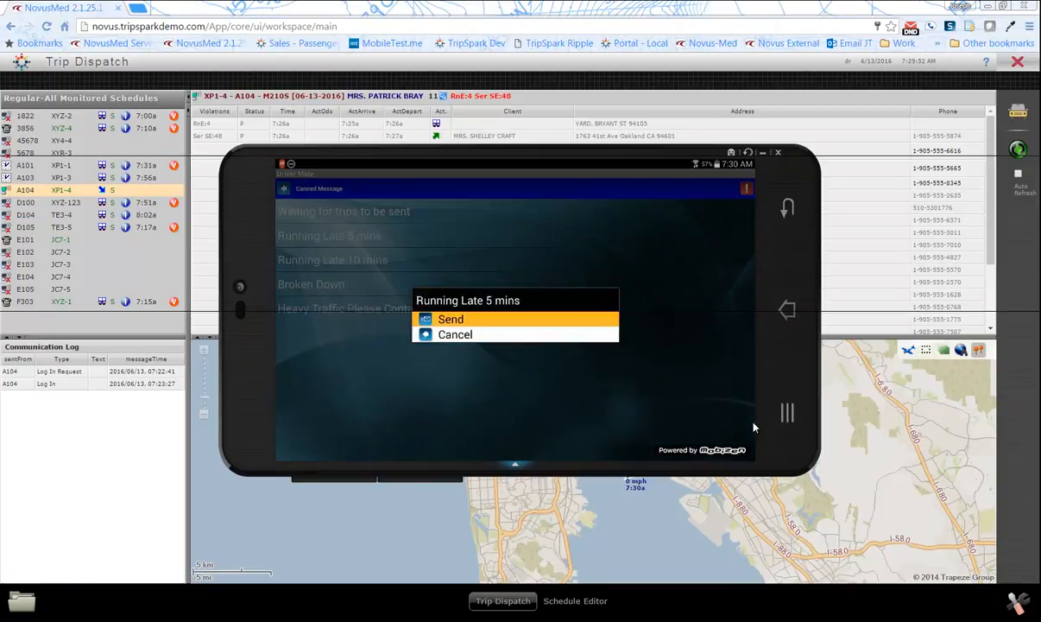
# Send an emergency alert from Driver Mate and check vehicle A104's entries in the Trip Dispatch communication log.
pyautogui.click(1020, 153)
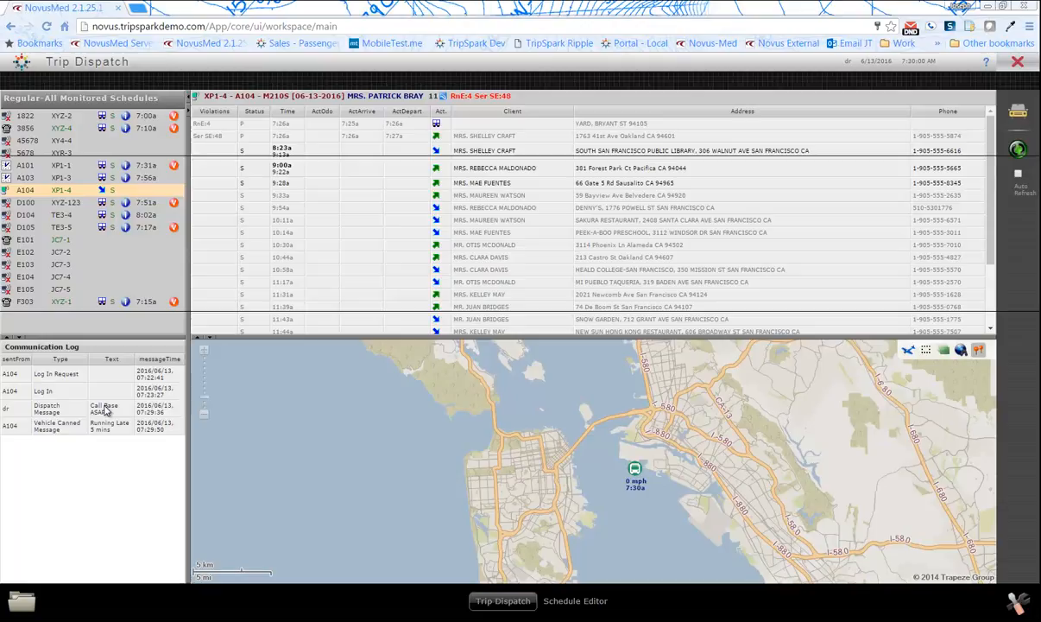
pyautogui.hotkey('alt', 'Tab')
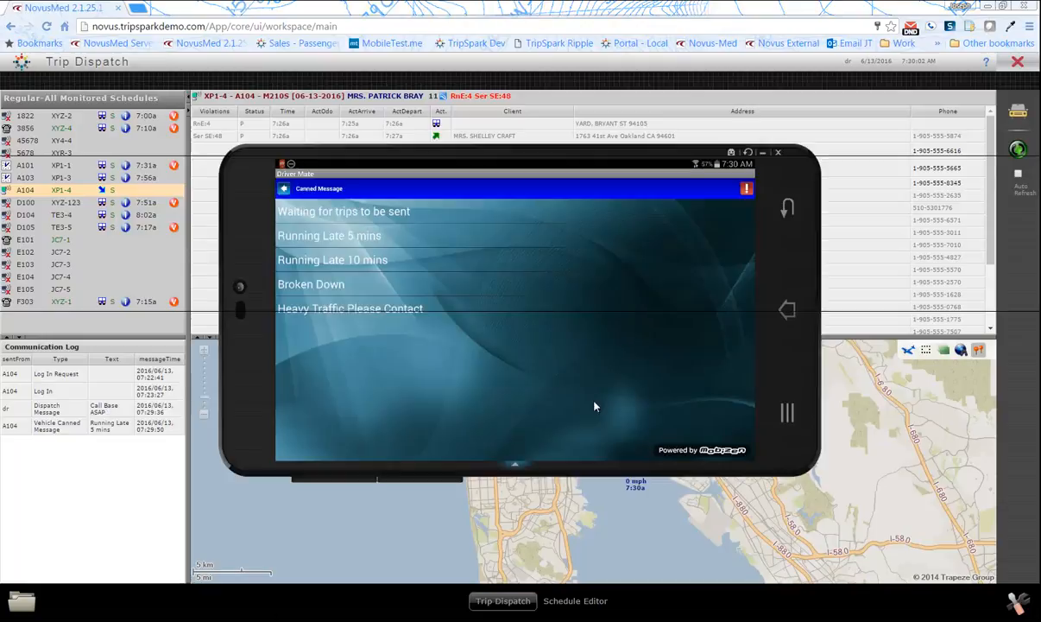
pyautogui.click(373, 239)
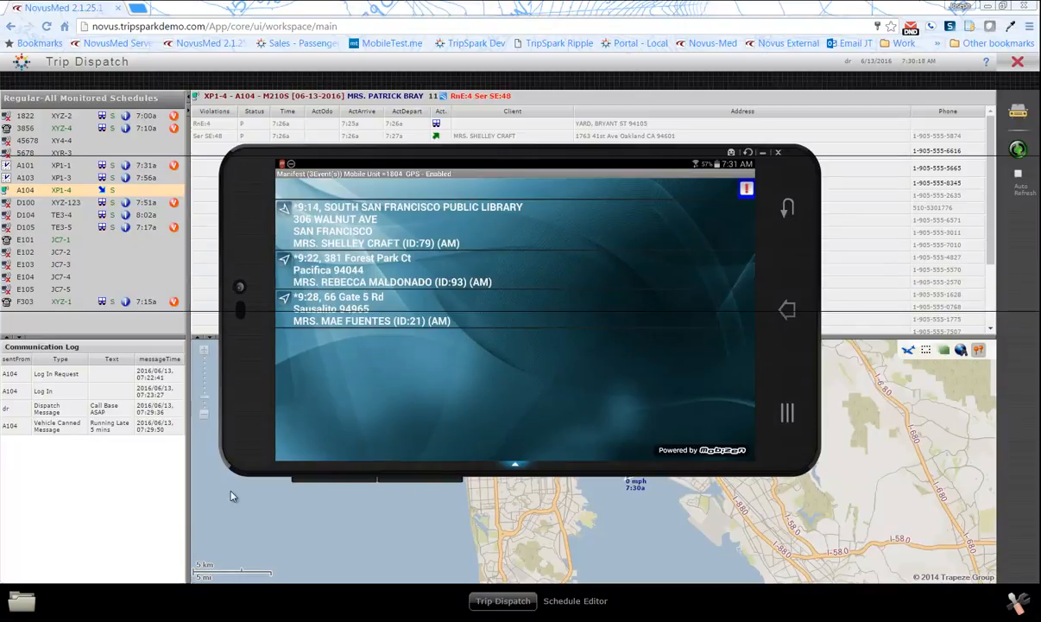
pyautogui.click(148, 517)
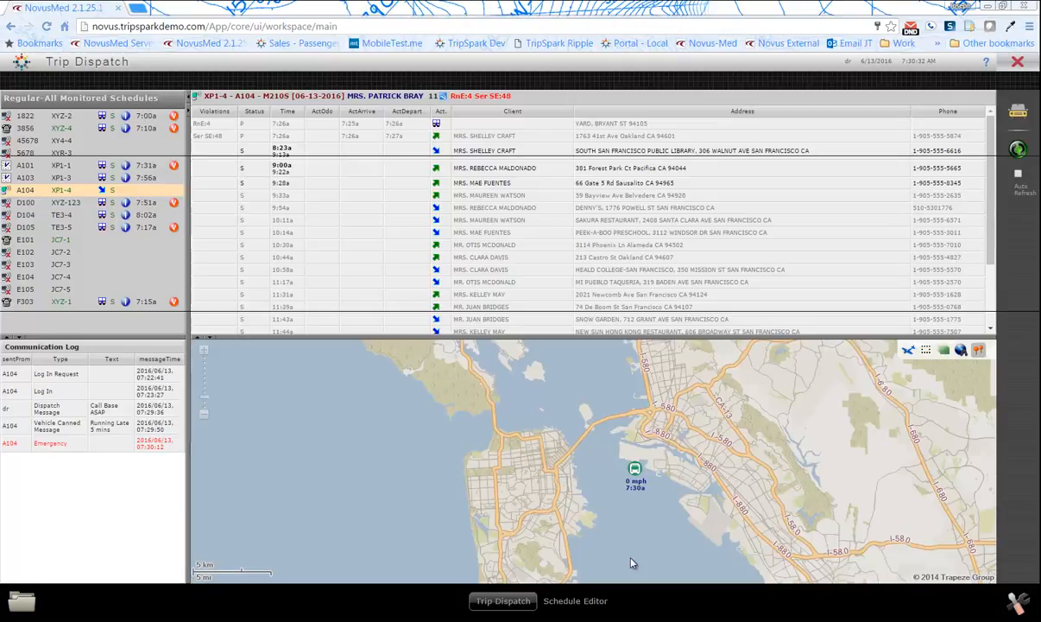
pyautogui.click(360, 620)
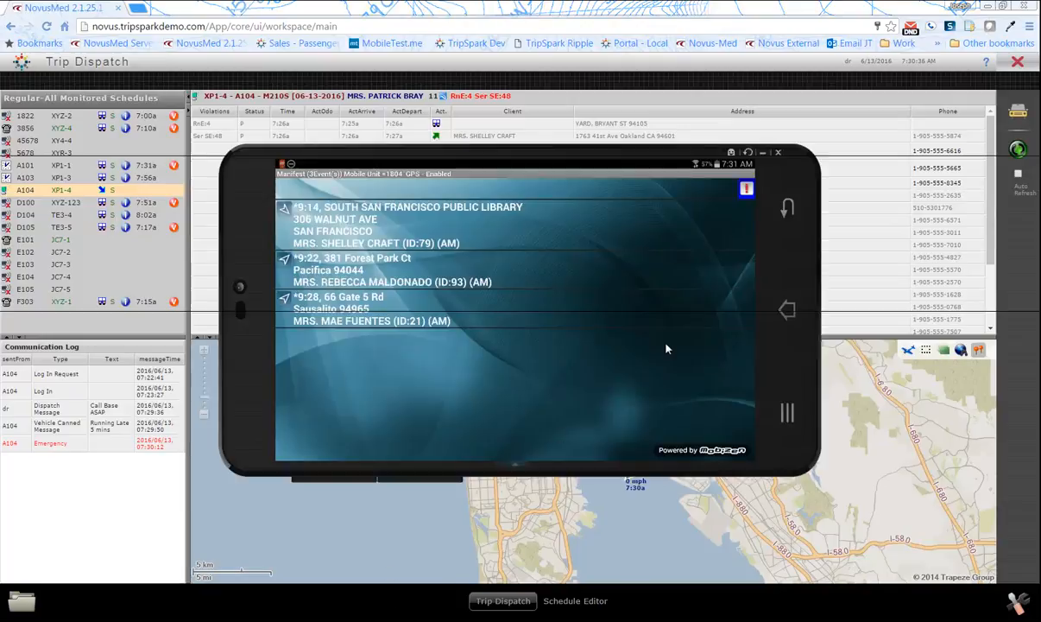